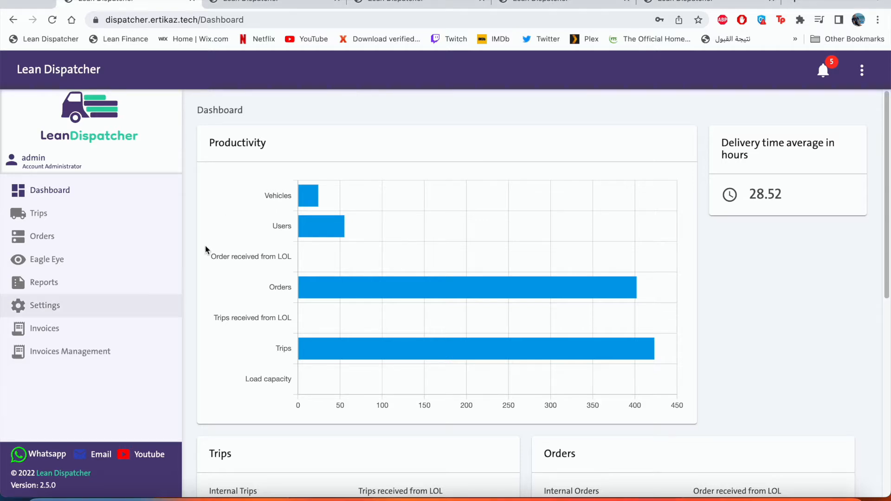
# Step: Open the Users list under Settings and look through the Type and Status filter options
pyautogui.click(57, 307)
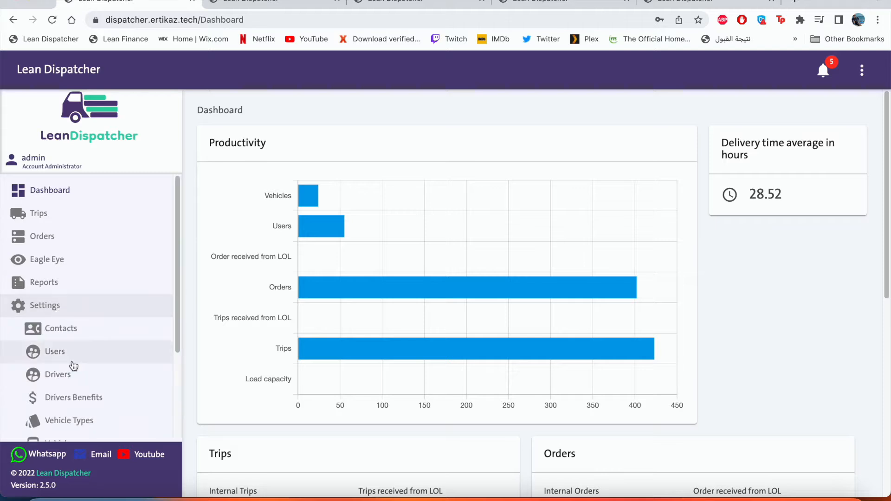
pyautogui.click(73, 362)
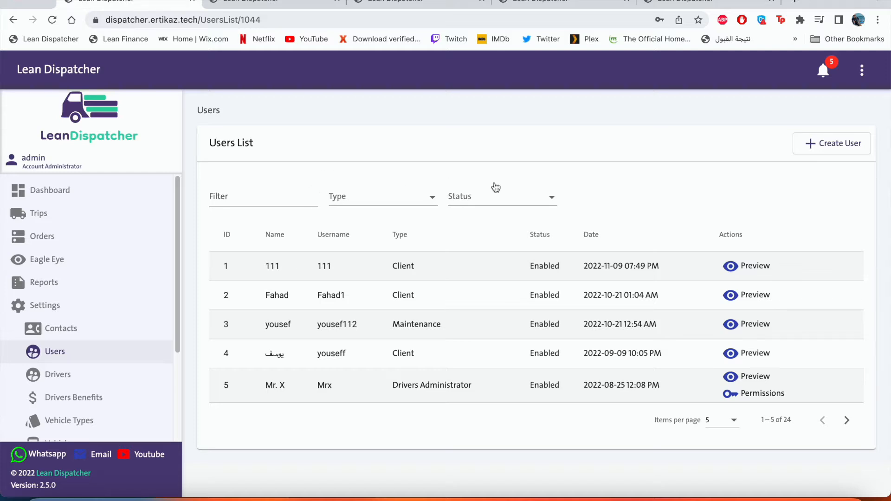
pyautogui.click(265, 202)
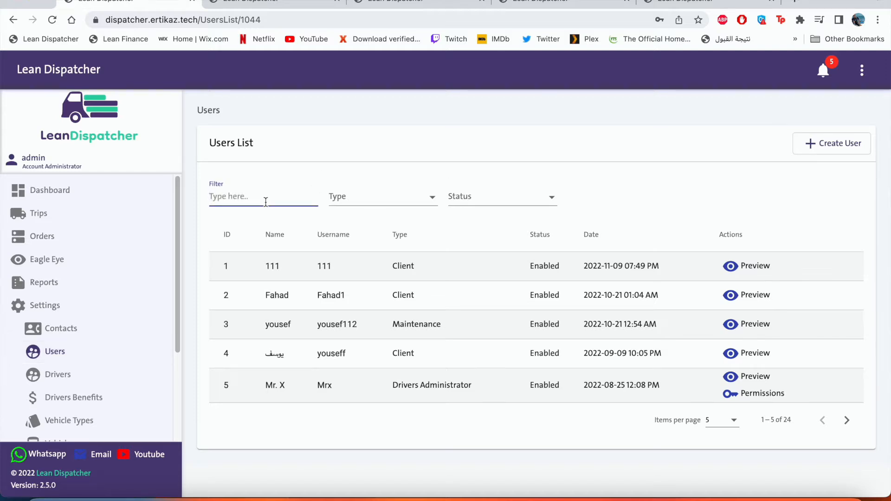
pyautogui.click(376, 193)
pyautogui.click(462, 193)
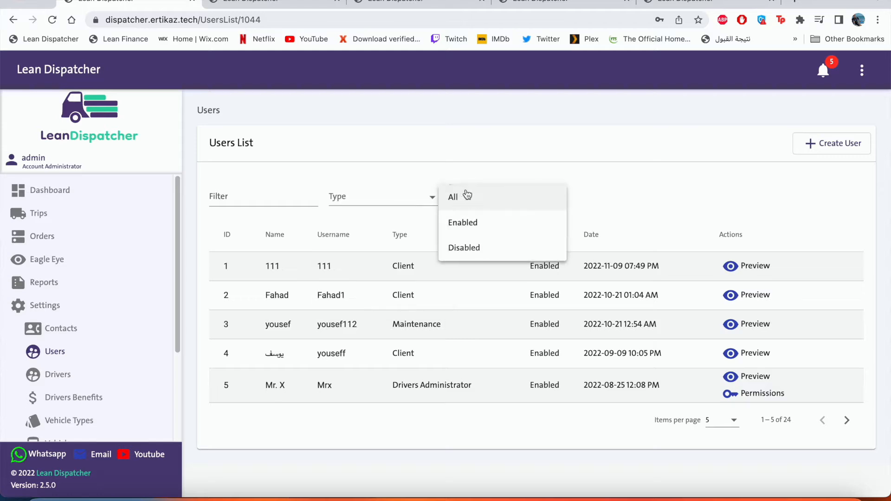
pyautogui.click(614, 207)
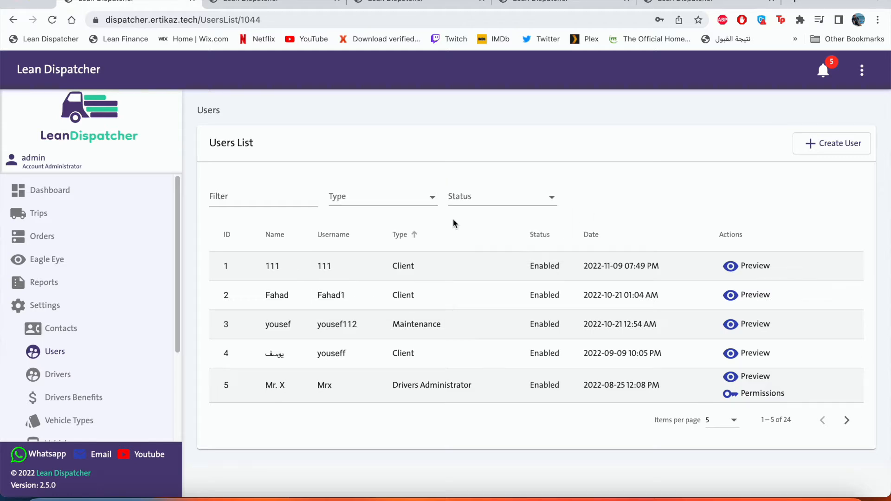
pyautogui.click(427, 204)
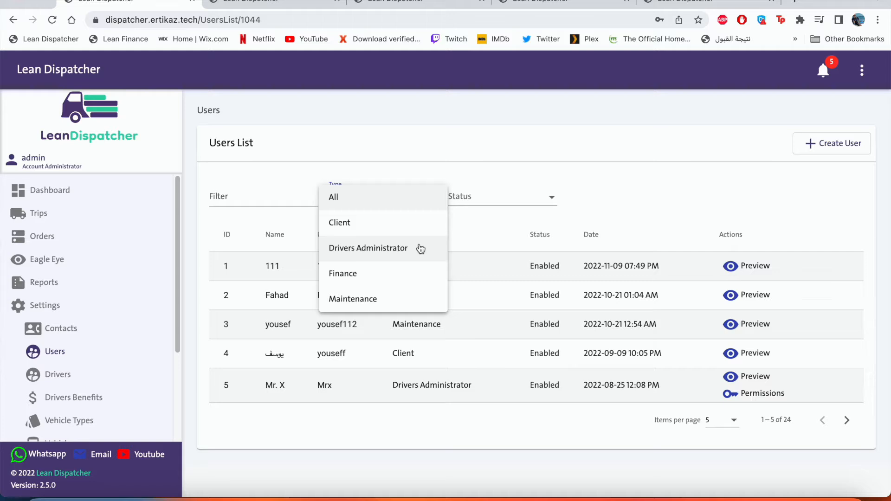
pyautogui.click(474, 220)
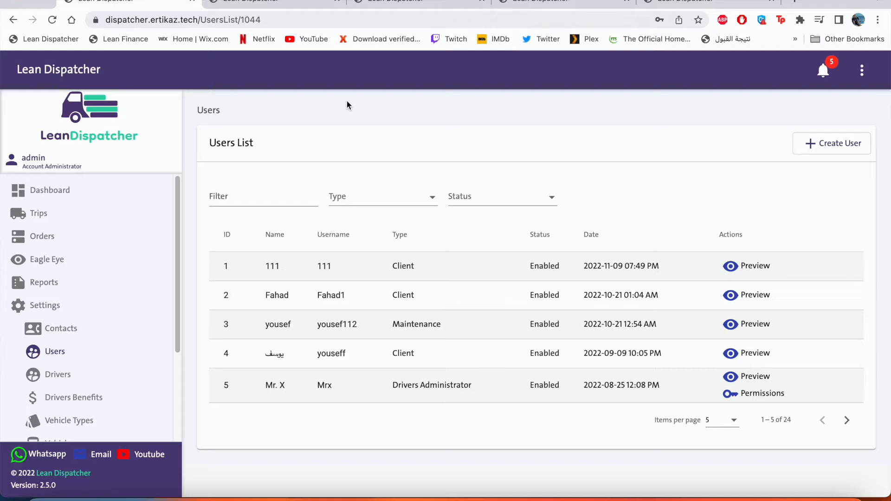
pyautogui.click(274, 4)
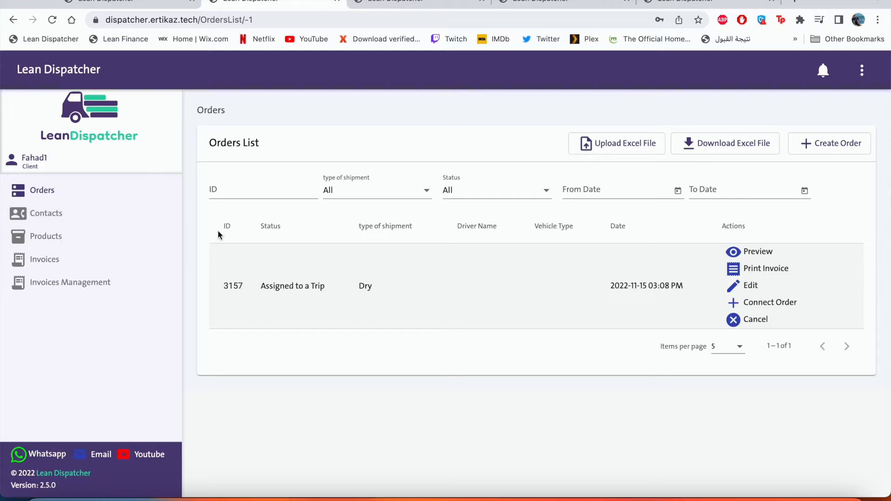
pyautogui.click(821, 148)
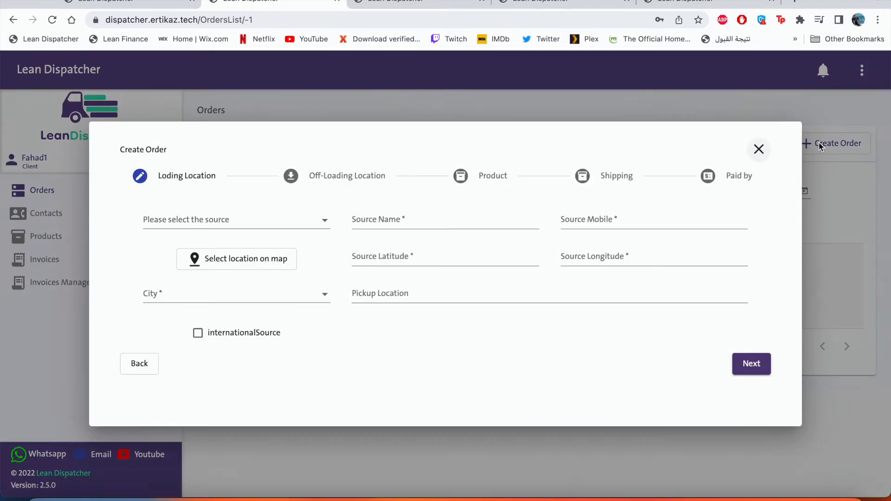
pyautogui.click(759, 150)
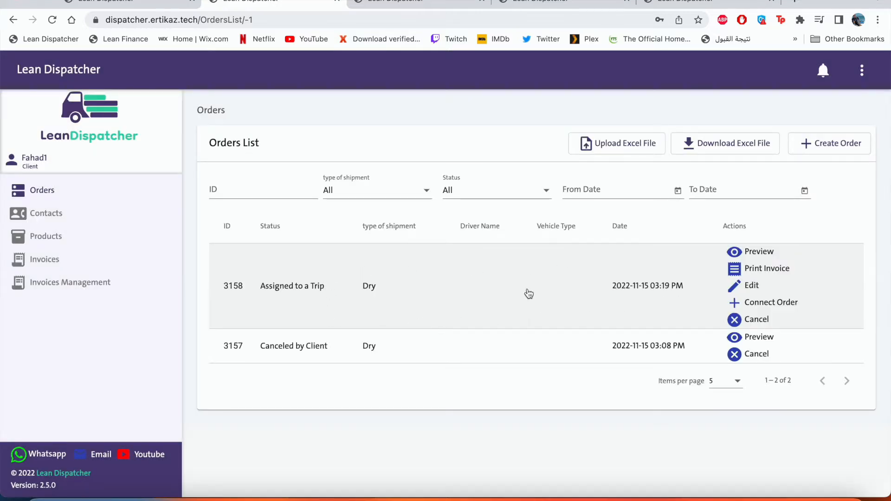
pyautogui.click(129, 4)
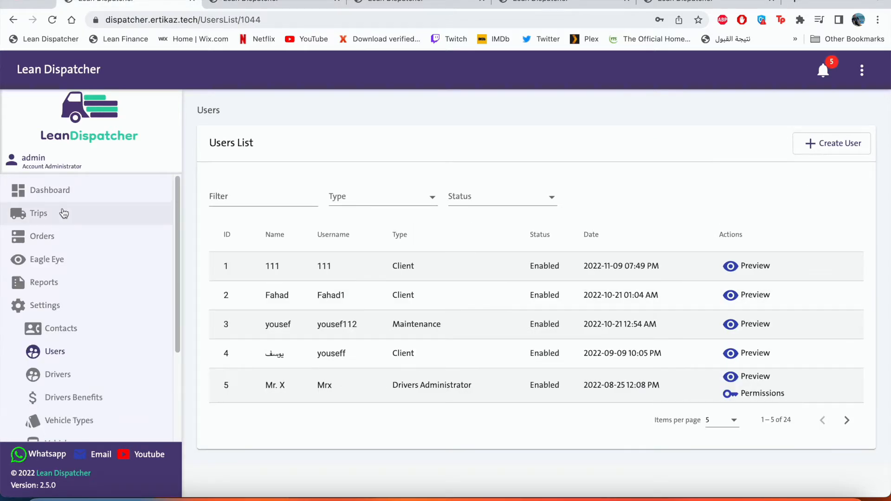
pyautogui.click(63, 213)
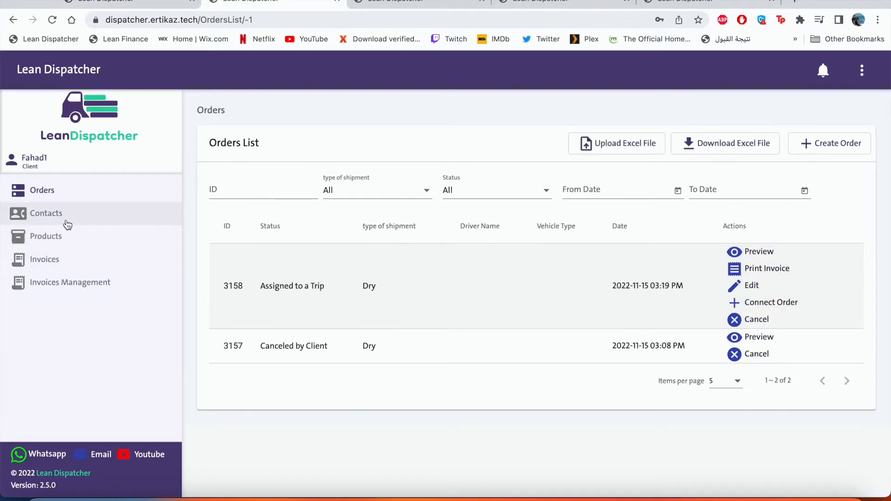
pyautogui.click(67, 222)
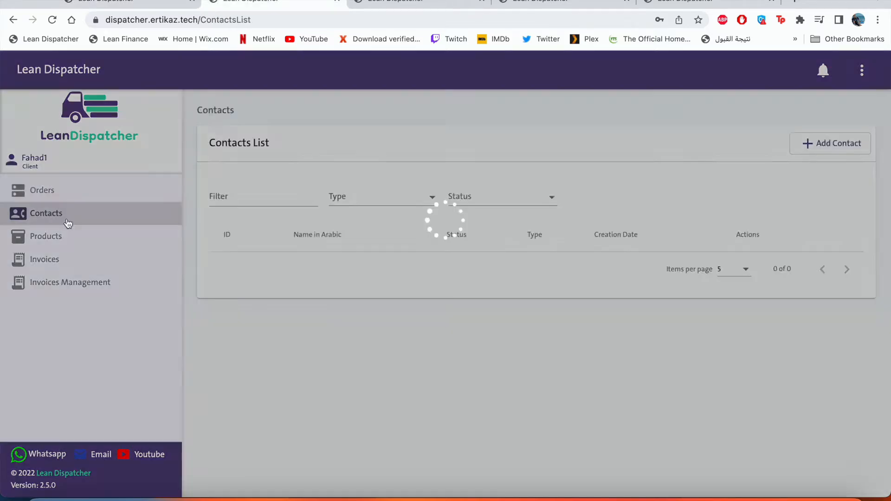
pyautogui.click(70, 237)
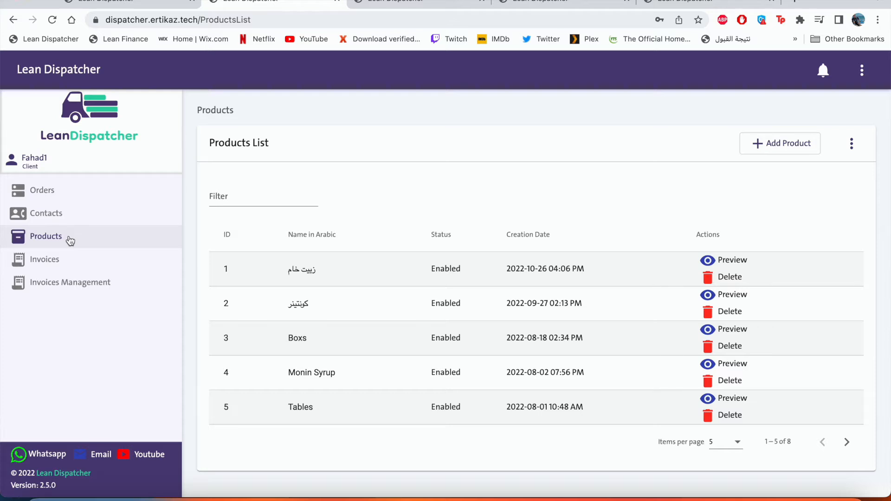
pyautogui.click(91, 263)
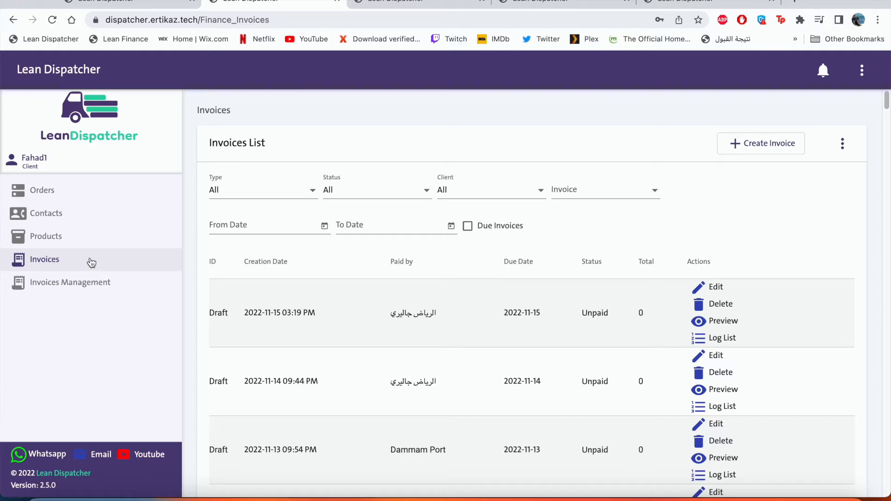
pyautogui.click(110, 289)
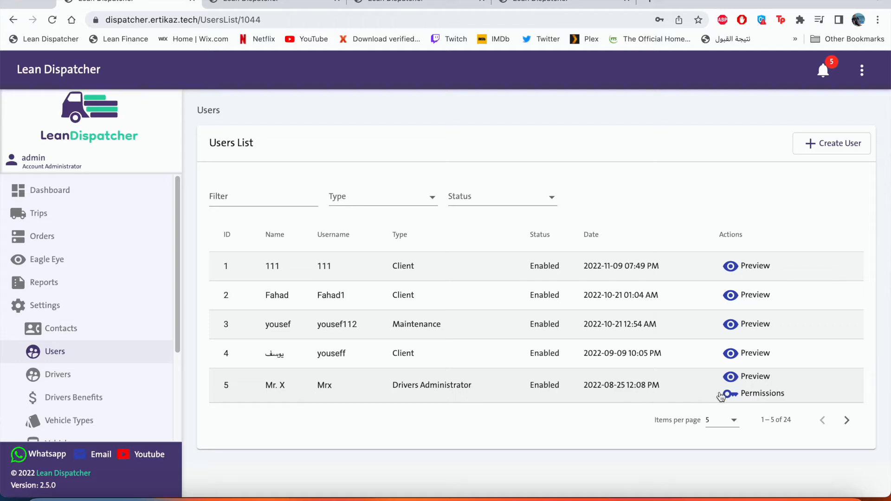
# Step: Grant Drivers Administrator the Edit order permission, save it, and switch to that user's session
pyautogui.click(753, 397)
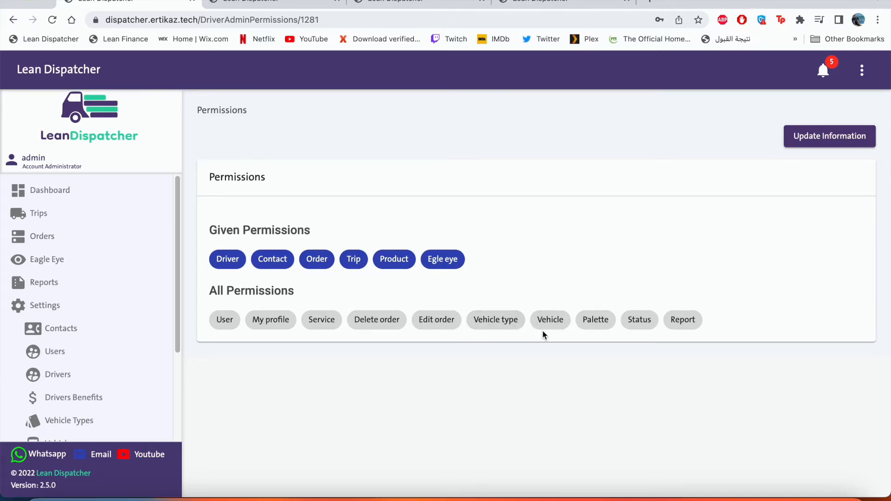
pyautogui.click(447, 325)
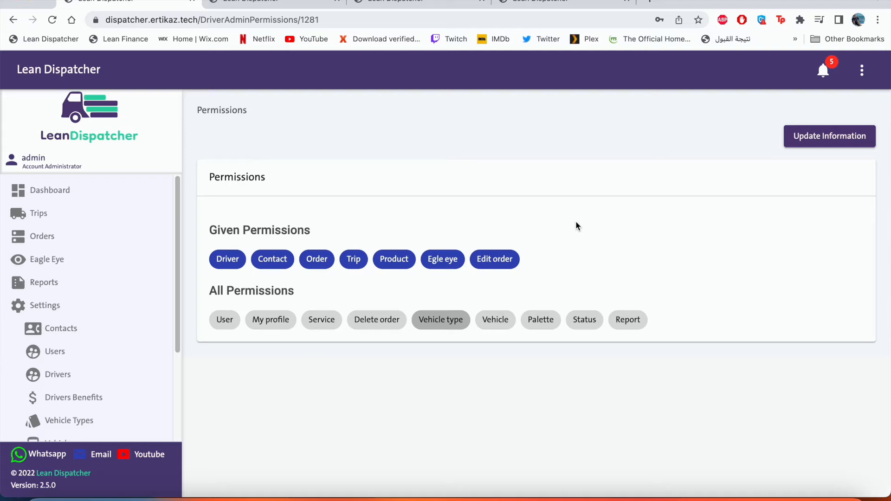
pyautogui.click(798, 147)
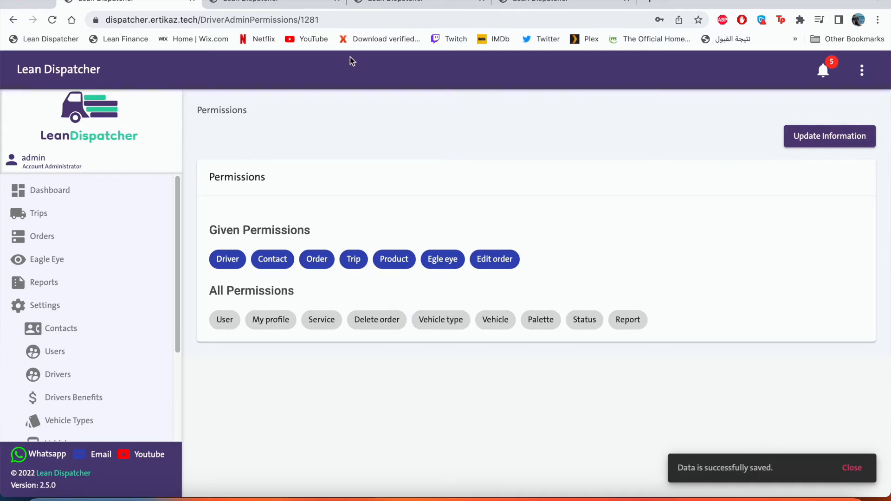
pyautogui.click(280, 1)
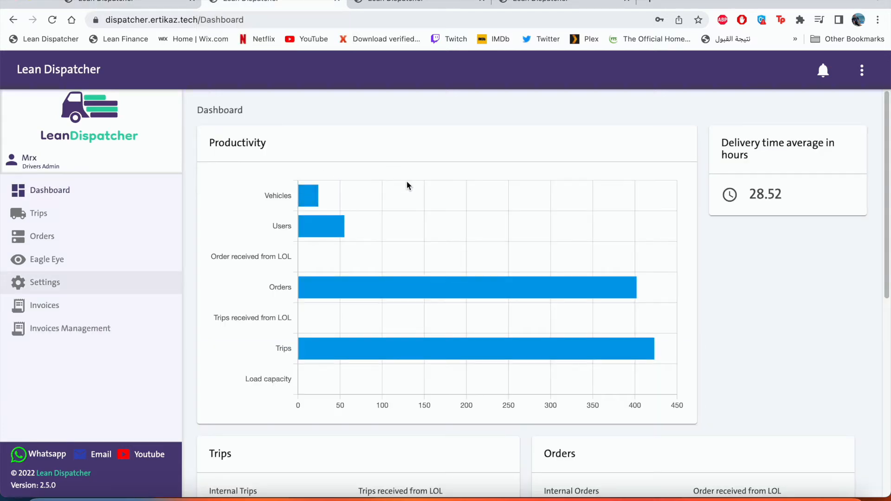
# Step: As Drivers Administrator, check access to the Trips, Orders, Eagle Eye and Settings pages
pyautogui.click(88, 220)
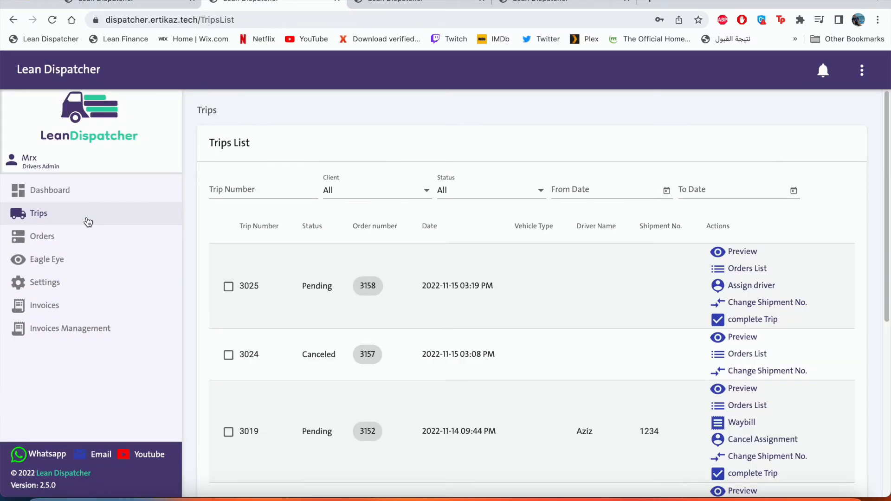
pyautogui.click(82, 238)
pyautogui.click(81, 262)
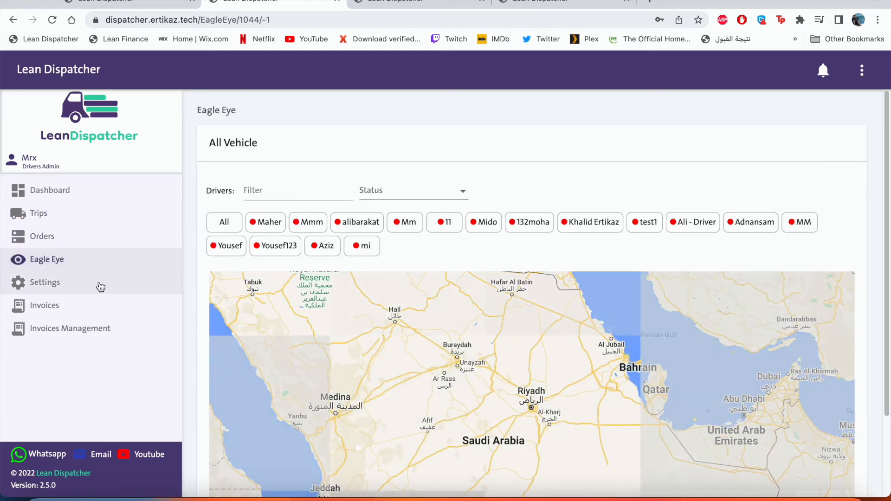
pyautogui.click(100, 286)
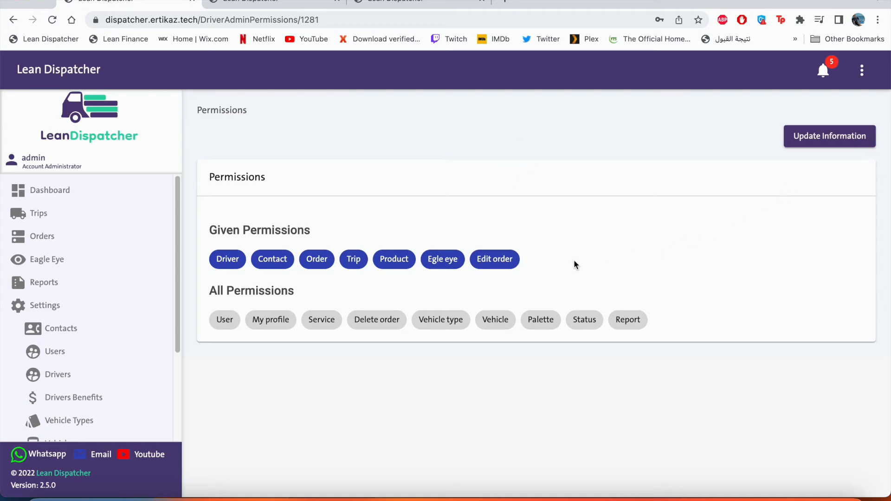
# Step: Remove Drivers Administrator's Product permission, save, and go back to the Users list
pyautogui.click(384, 265)
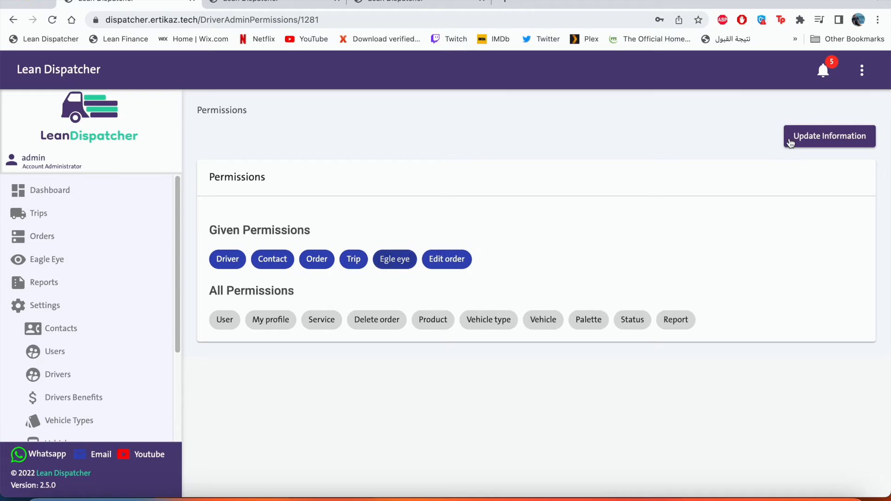
pyautogui.click(790, 143)
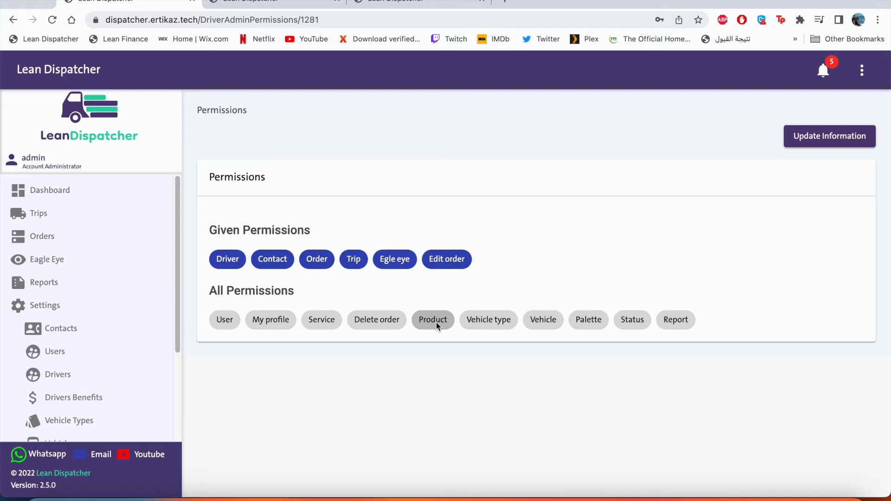
pyautogui.click(70, 354)
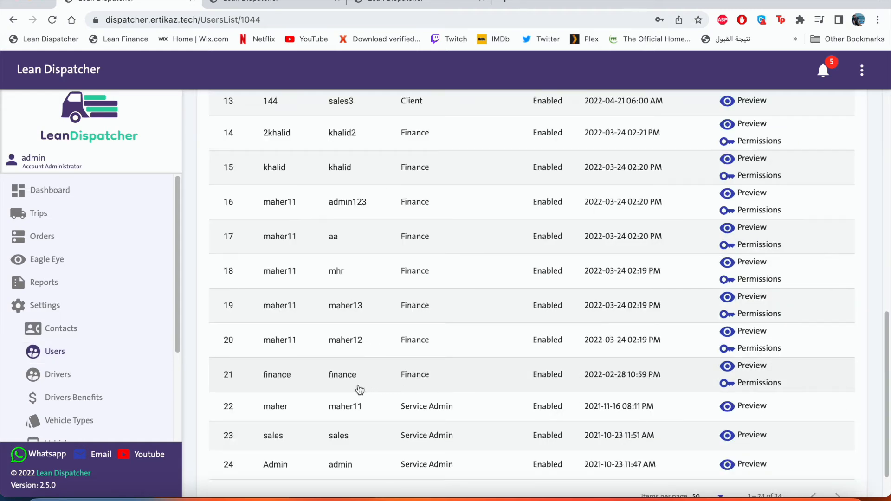
pyautogui.click(727, 385)
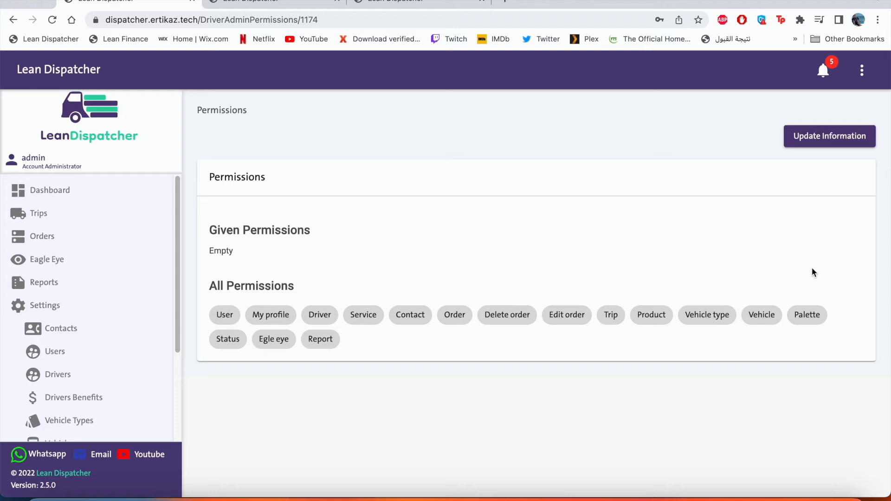
pyautogui.click(274, 4)
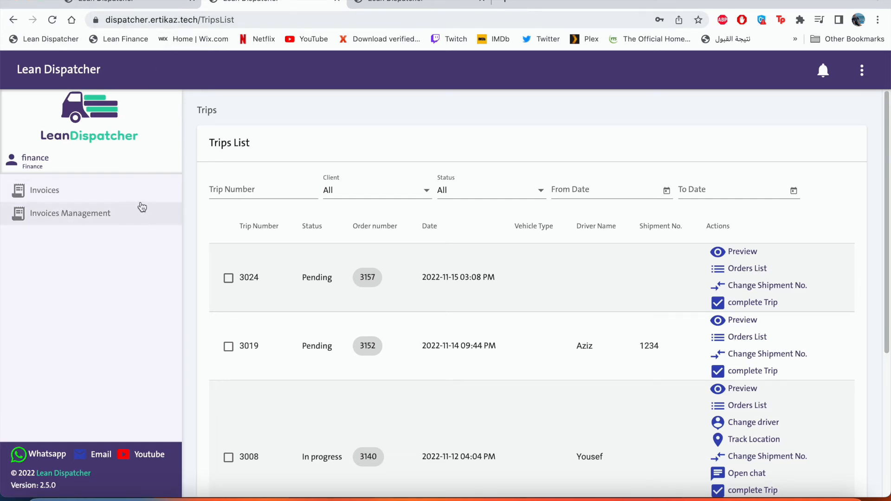
pyautogui.click(168, 6)
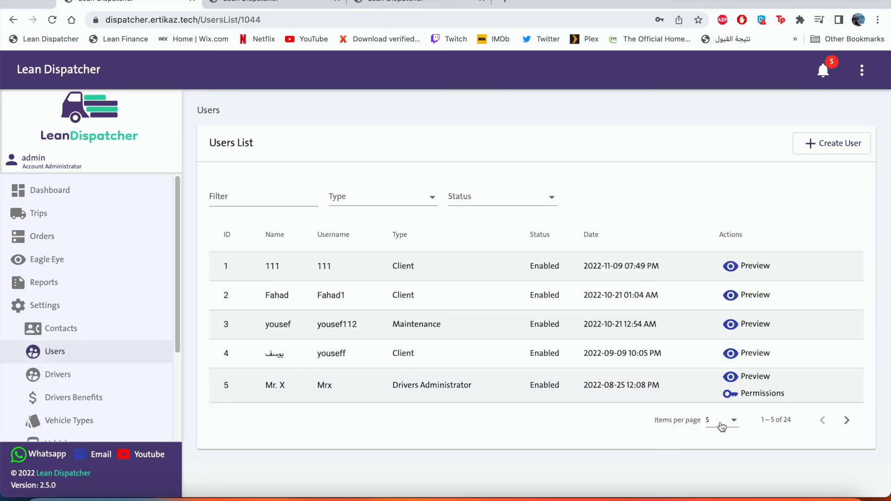
# Step: Filter users by 'fin' and give the finance user the Report and Trip permissions, then save
pyautogui.click(305, 205)
pyautogui.write('fin')
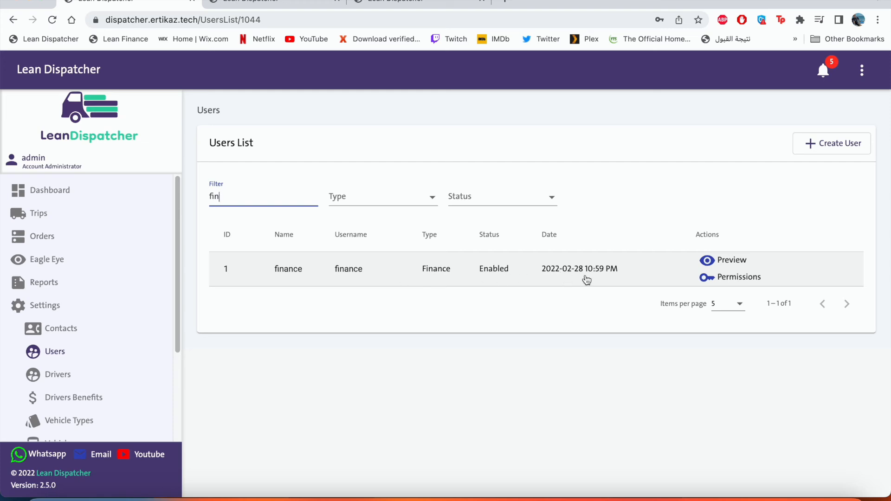
pyautogui.click(720, 277)
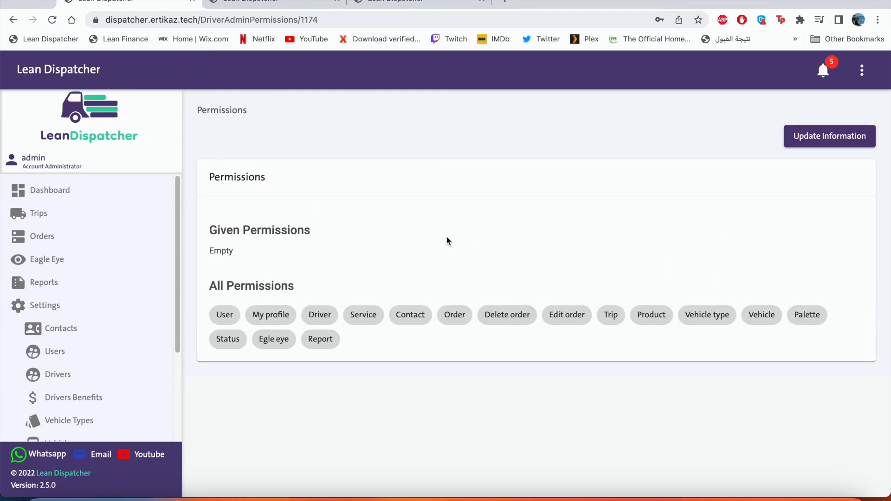
pyautogui.click(320, 339)
pyautogui.click(611, 315)
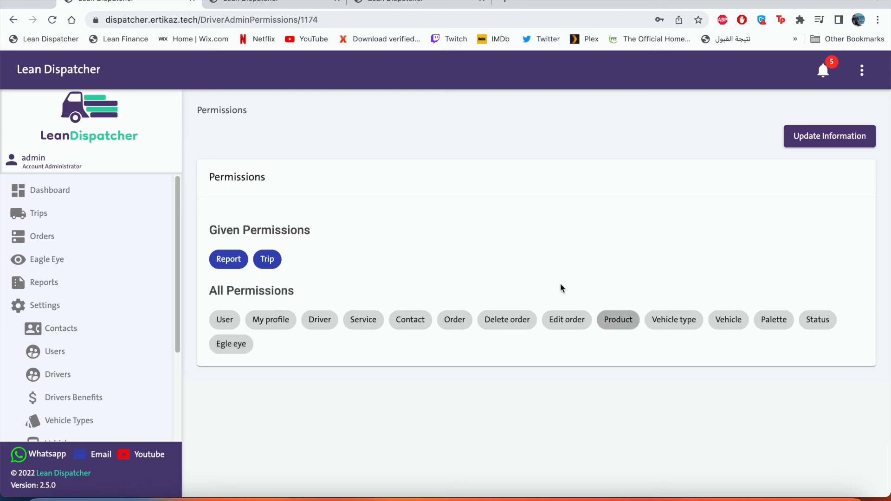
pyautogui.click(796, 140)
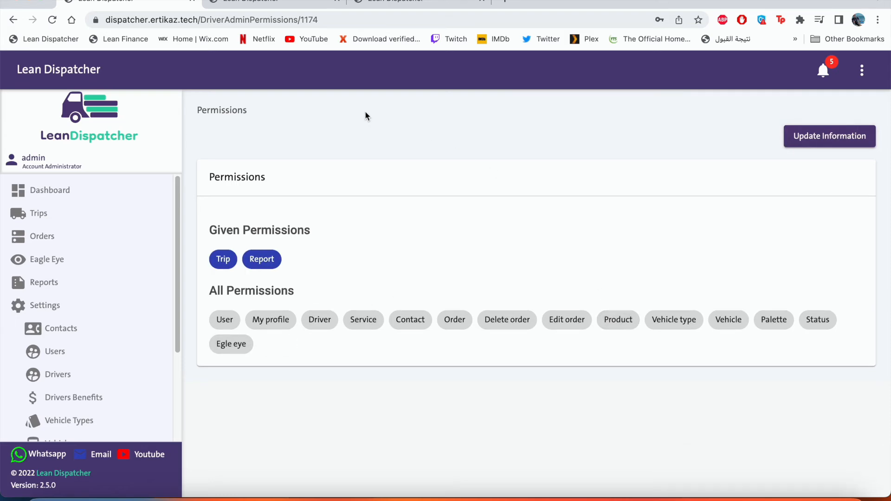
pyautogui.click(297, 4)
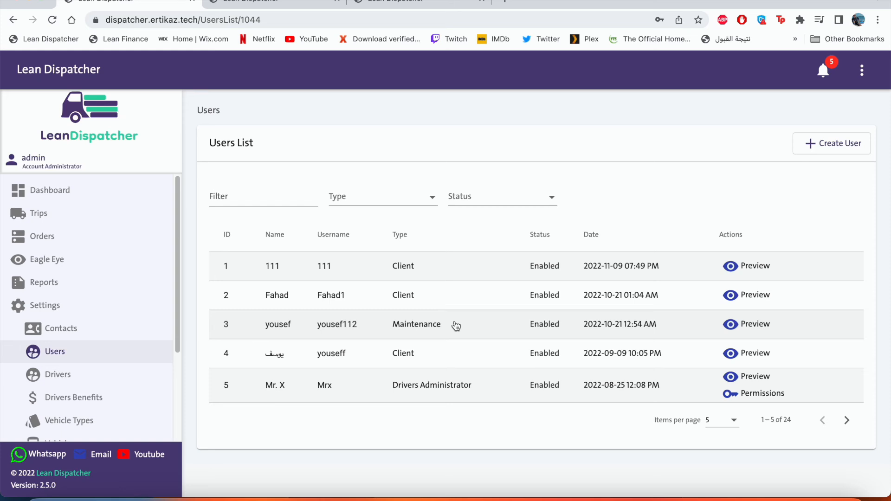
# Step: As the maintenance user, browse Vehicle Types, Vehicles, Maintenance and an entry's status history
pyautogui.click(282, 3)
pyautogui.click(113, 200)
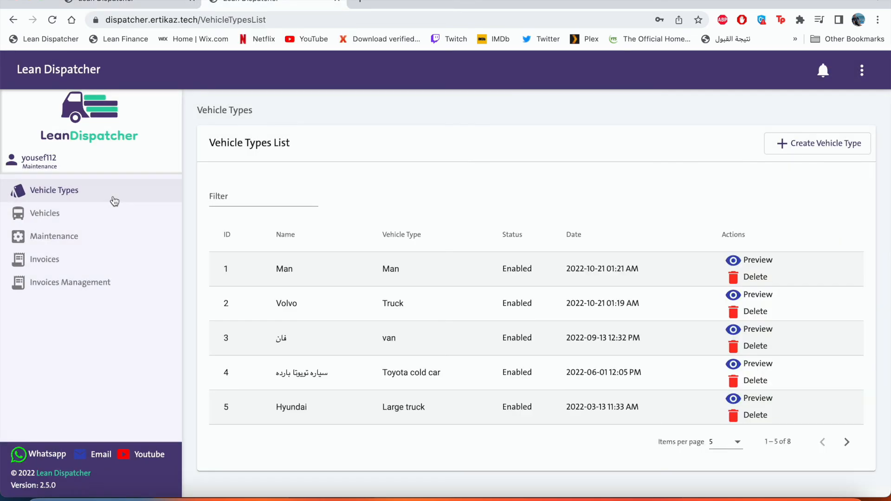
pyautogui.click(112, 217)
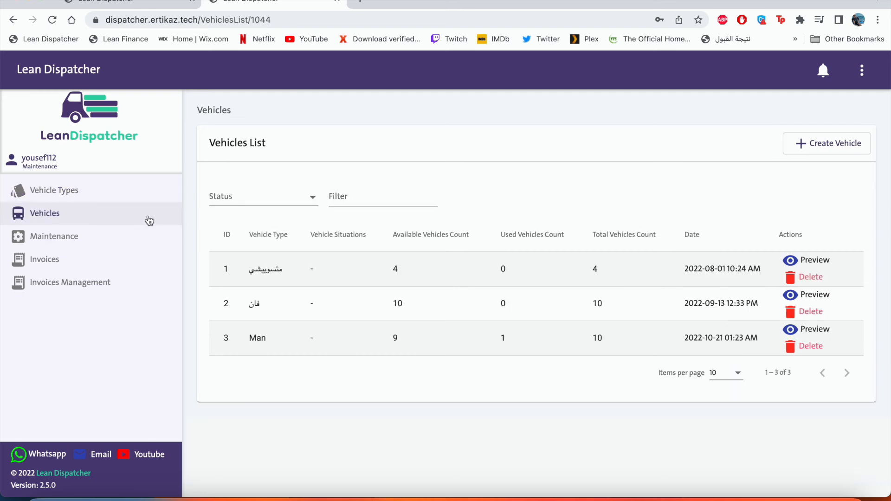
pyautogui.click(138, 236)
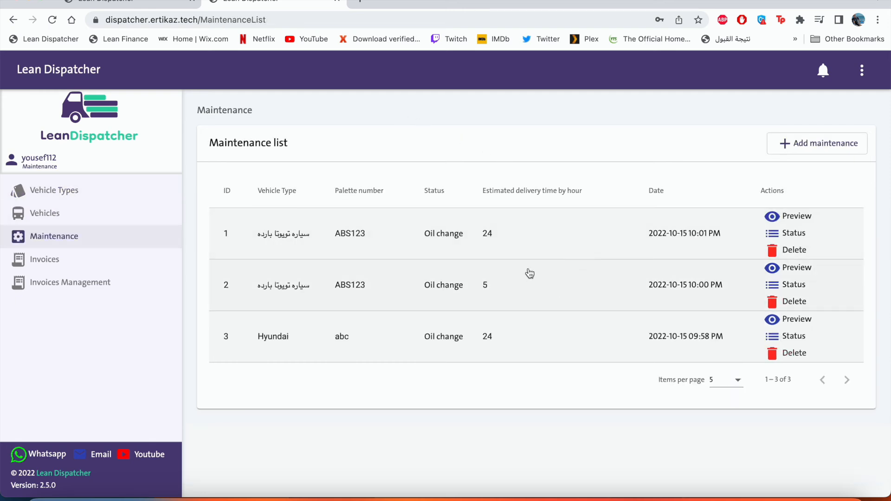
pyautogui.click(770, 238)
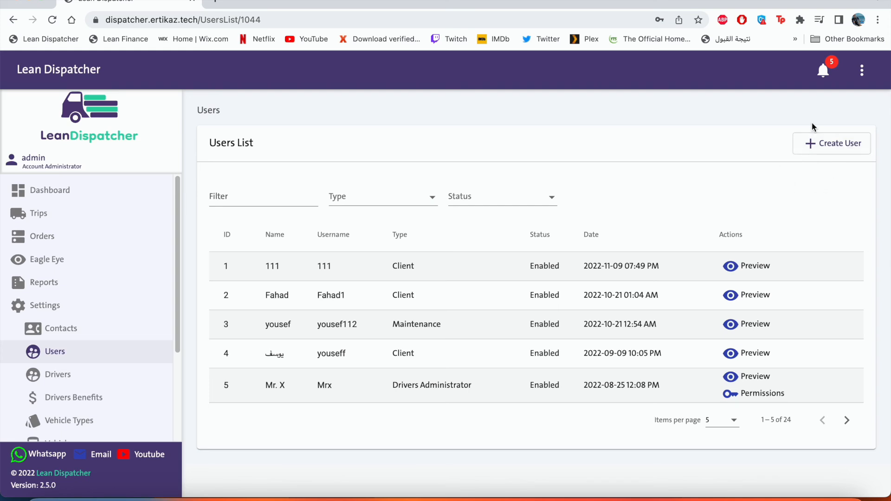
# Step: Start a new Client-type user, entering a national ID and the name 'Client A'
pyautogui.click(831, 143)
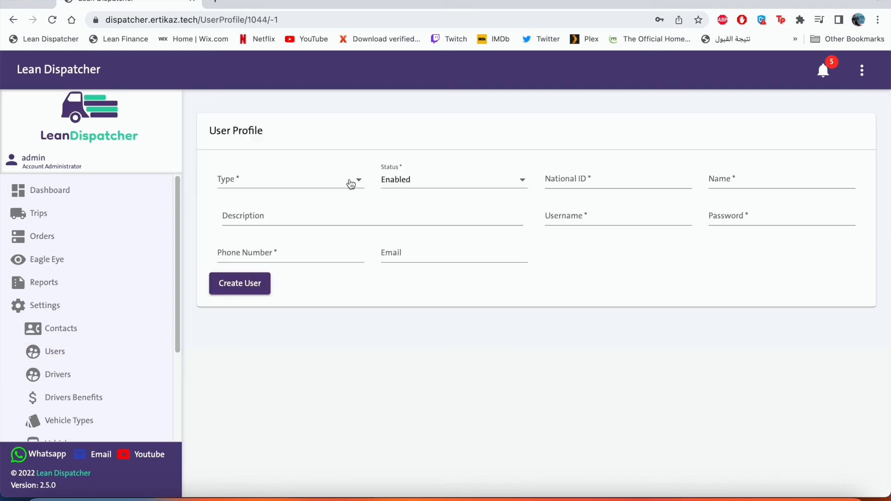
pyautogui.click(351, 185)
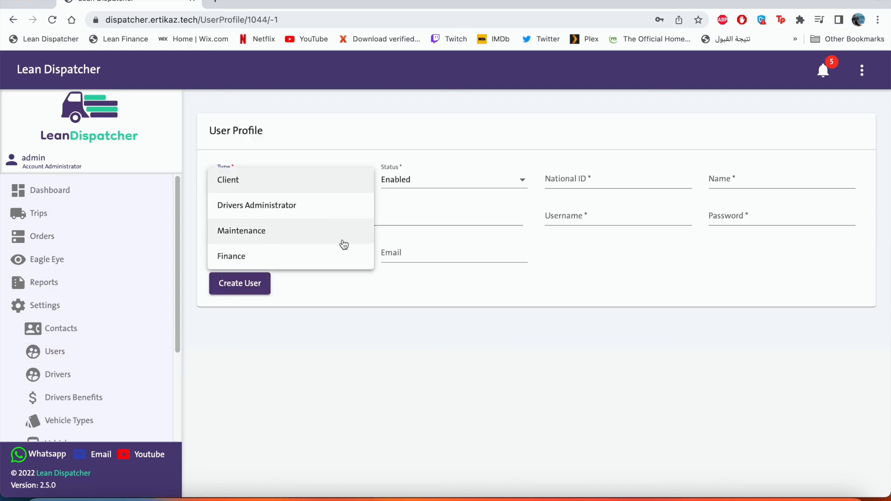
pyautogui.click(330, 187)
pyautogui.click(548, 180)
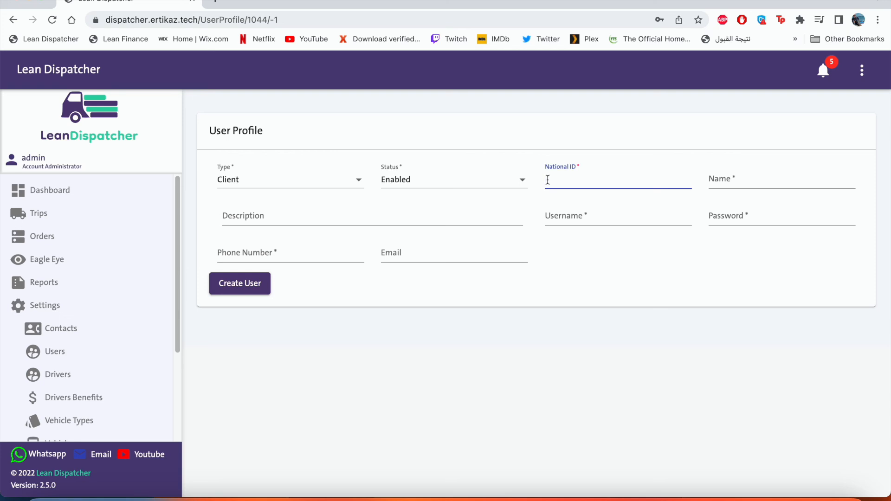
pyautogui.write('1234567890')
pyautogui.press('Tab')
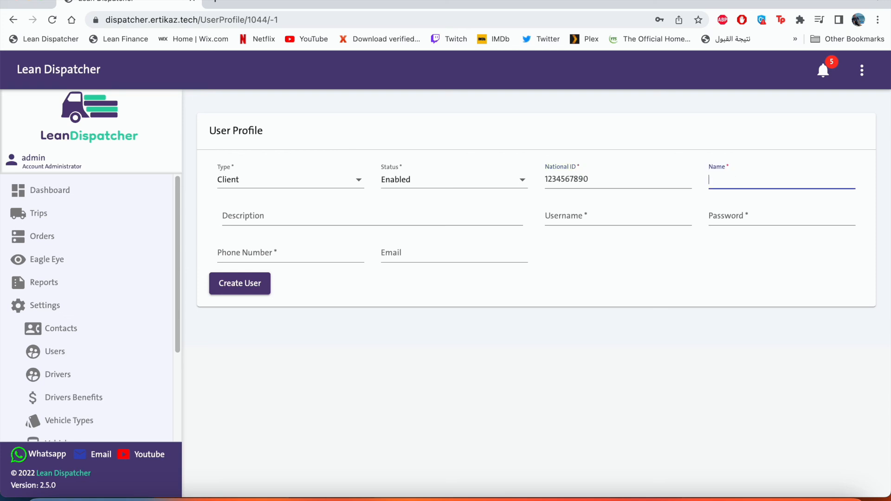
pyautogui.write('Client A')
# Step: Set username 'Client A', a password and a phone number, and create the user
pyautogui.press('Tab')
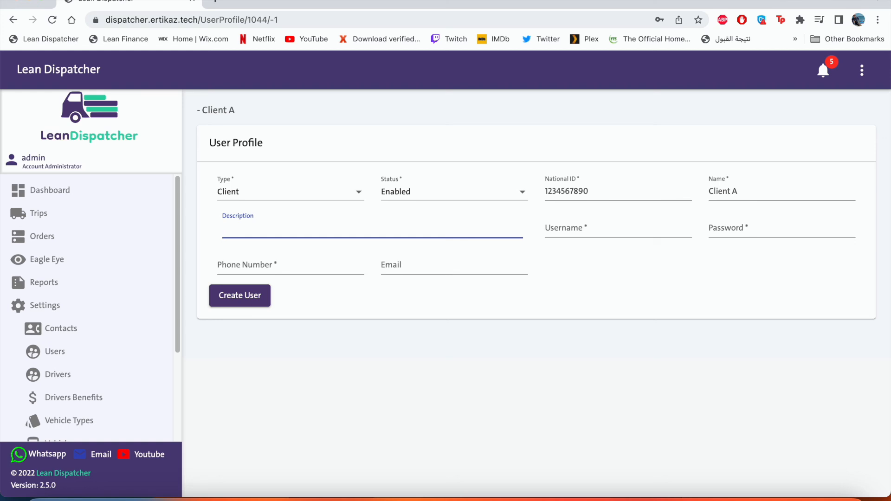
pyautogui.press('Tab')
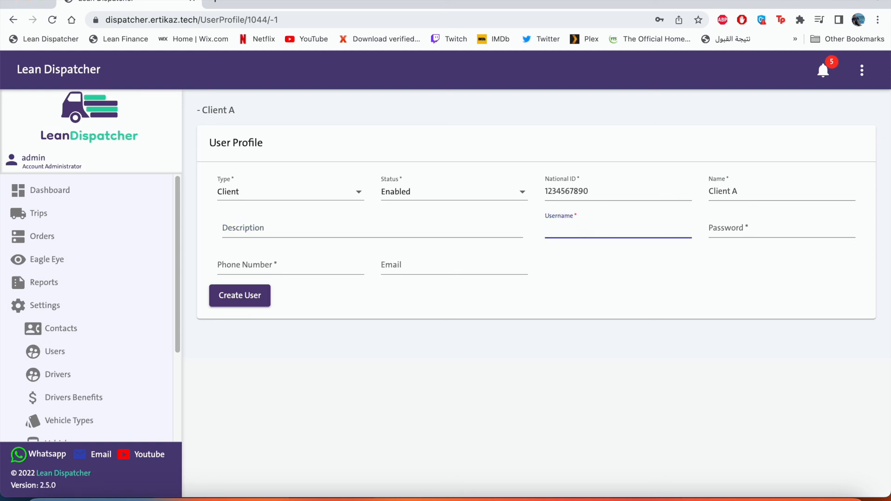
pyautogui.write('Client A')
pyautogui.press('Tab')
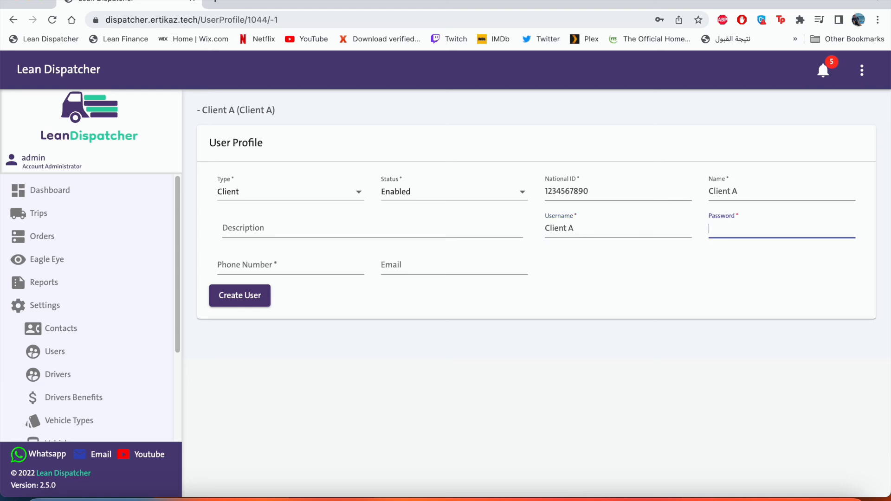
pyautogui.write('12341234')
pyautogui.press('Tab')
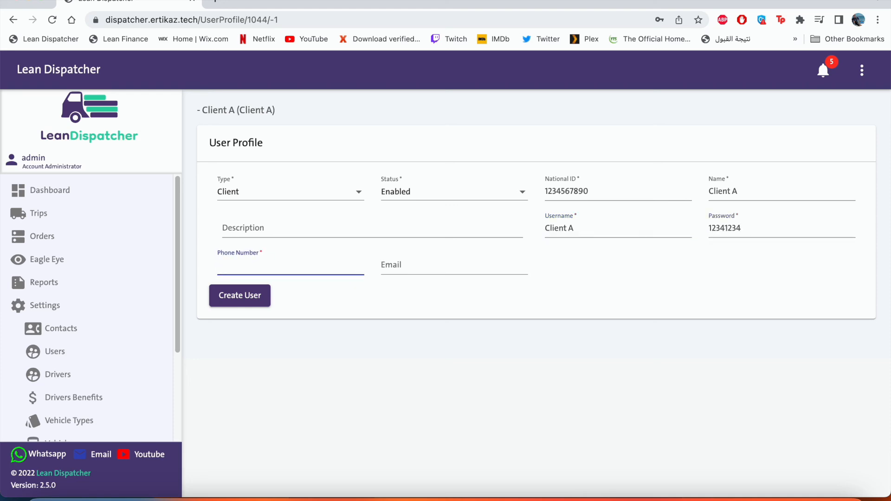
pyautogui.click(262, 300)
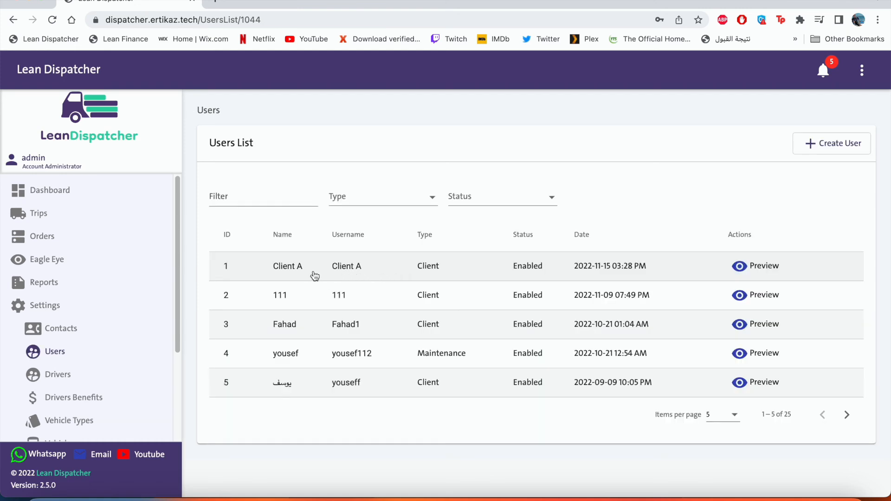